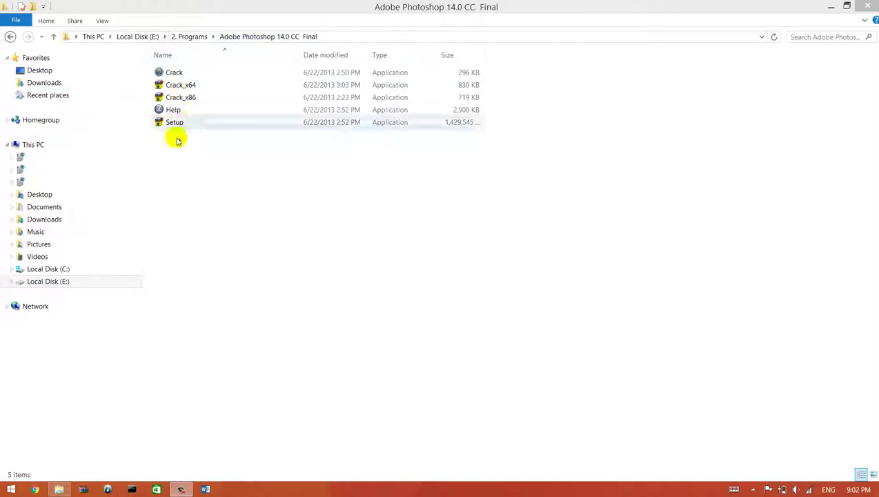
left_click(174, 73)
left_click(176, 122)
left_click(174, 85)
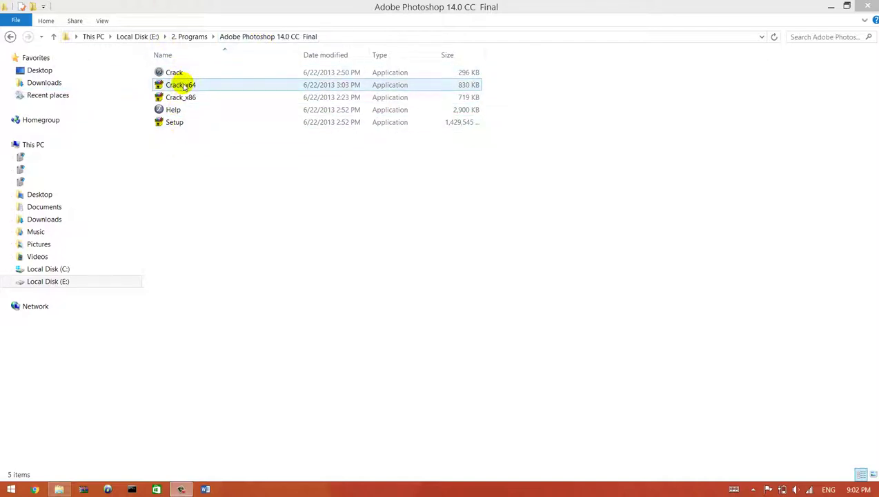
left_click(187, 96)
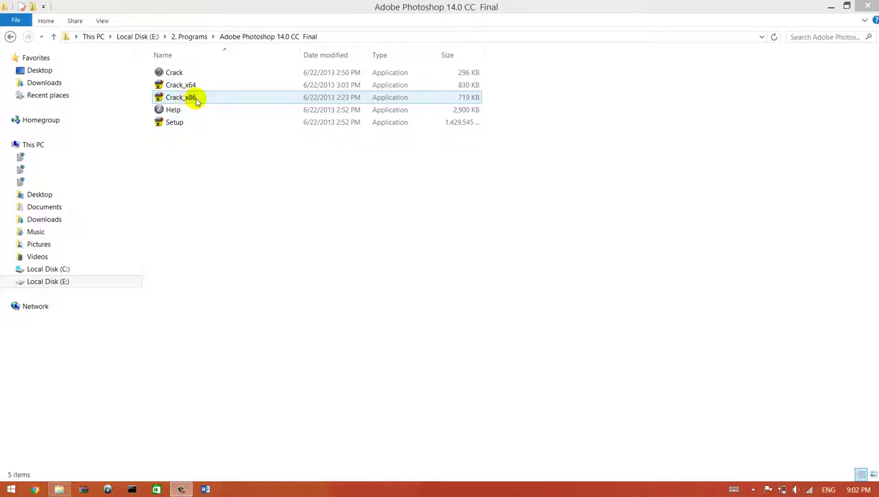
left_click(191, 86)
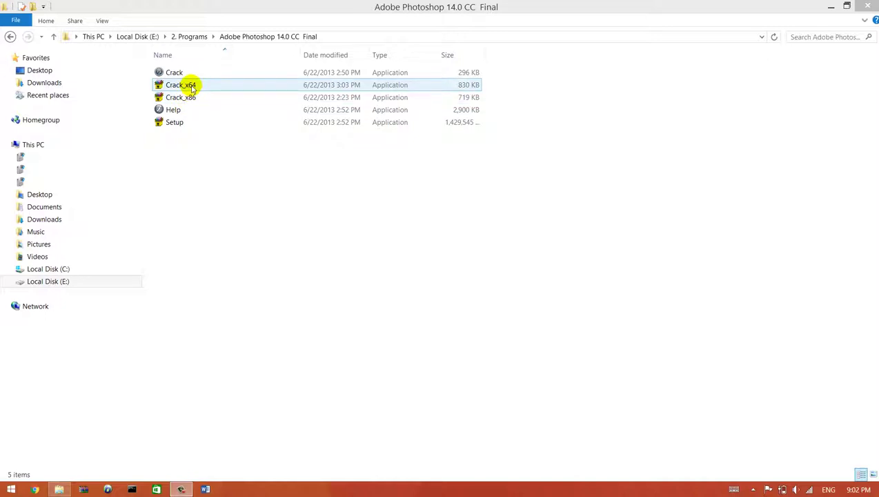
Step: Run Setup from the Adobe Photoshop 14.0 CC Final folder and replace all existing files during extraction
left_click(177, 124)
double_click(177, 124)
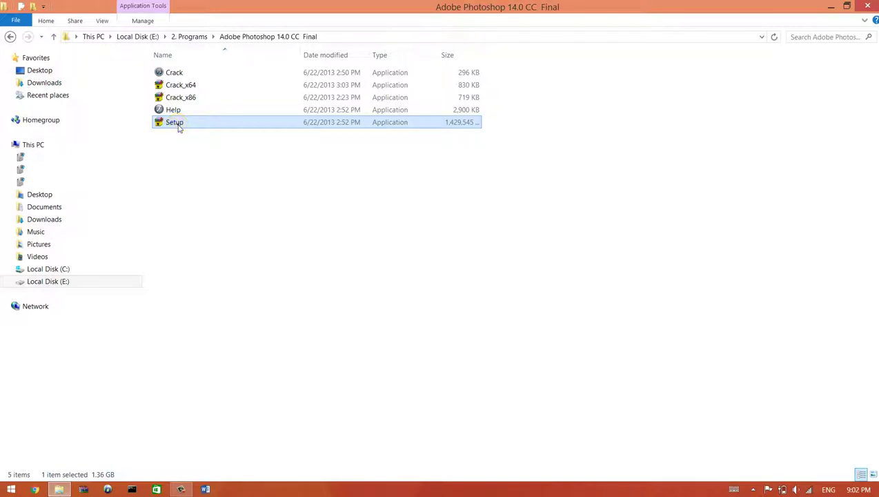
double_click(177, 124)
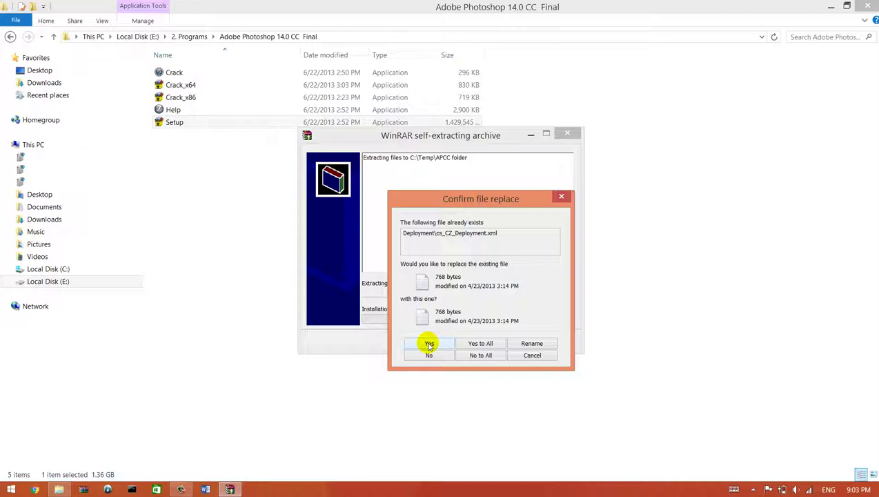
left_click(429, 344)
left_click(430, 345)
left_click(430, 345)
left_click(480, 342)
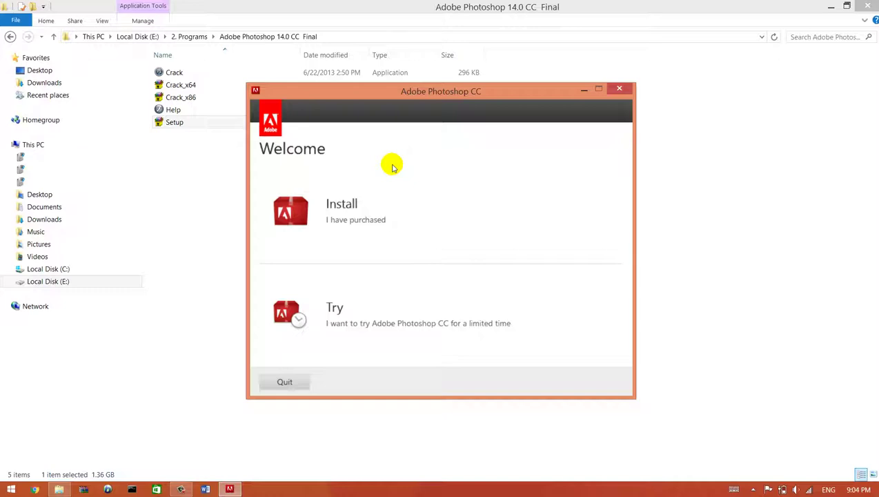
Step: Choose the limited-time trial of Adobe Photoshop CC and take the computer offline with airplane mode
left_click(333, 311)
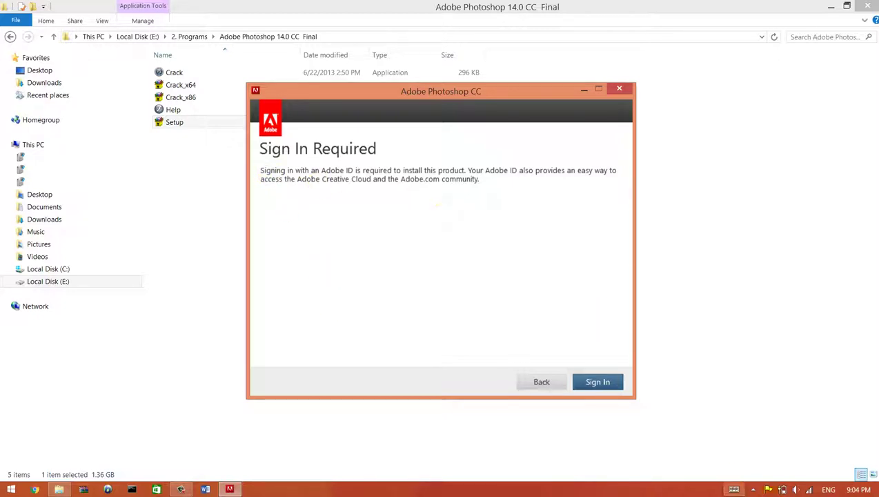
left_click(809, 489)
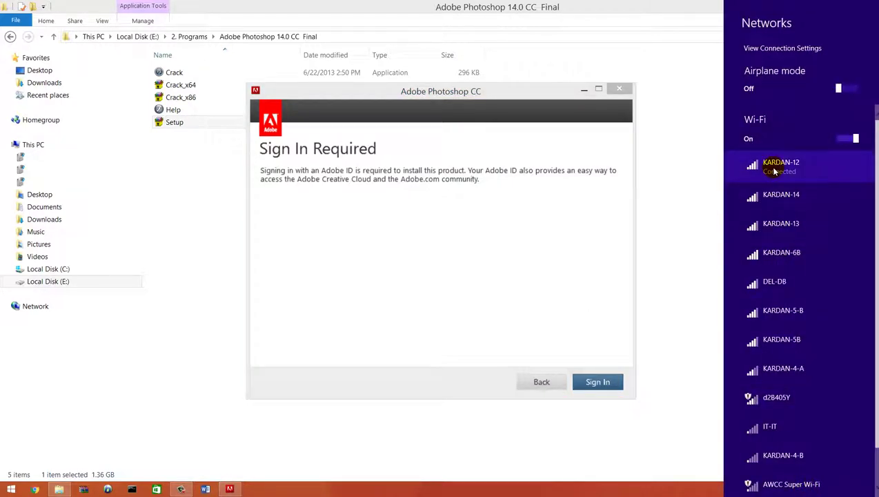
key("XF86RFKill")
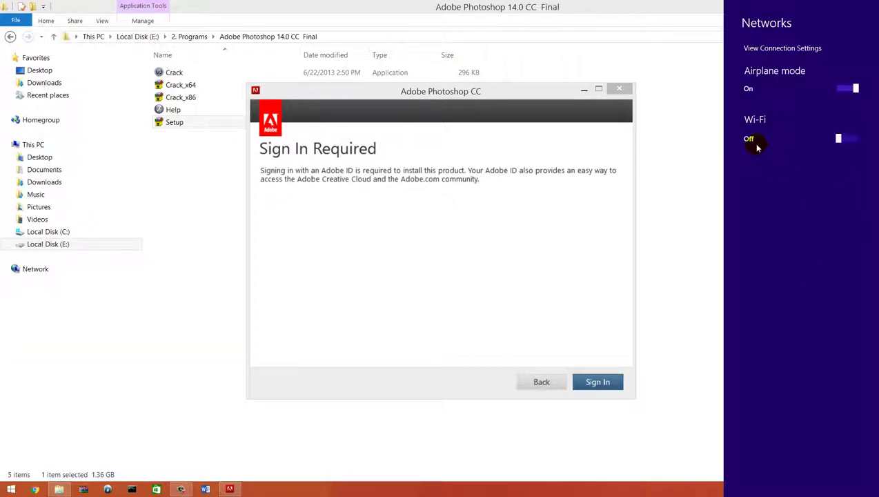
left_click(647, 130)
Step: Attempt the required Adobe sign-in while offline and postpone it with Sign In Later
left_click(594, 384)
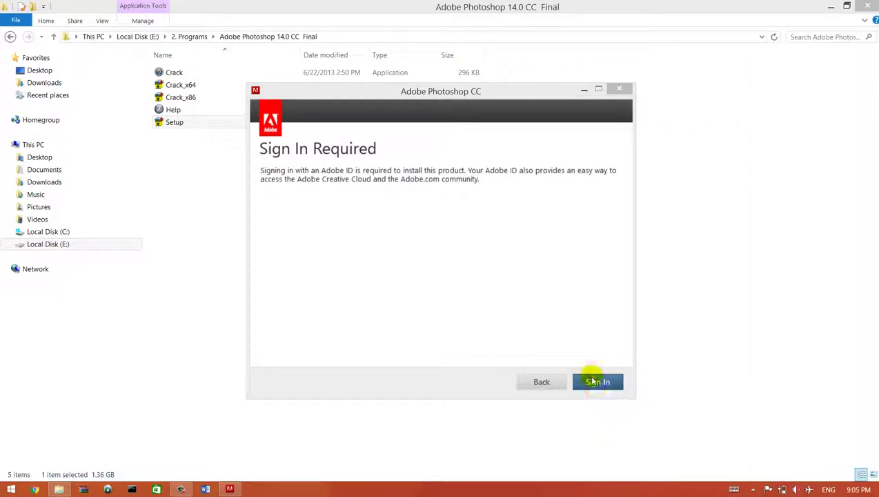
left_click(594, 384)
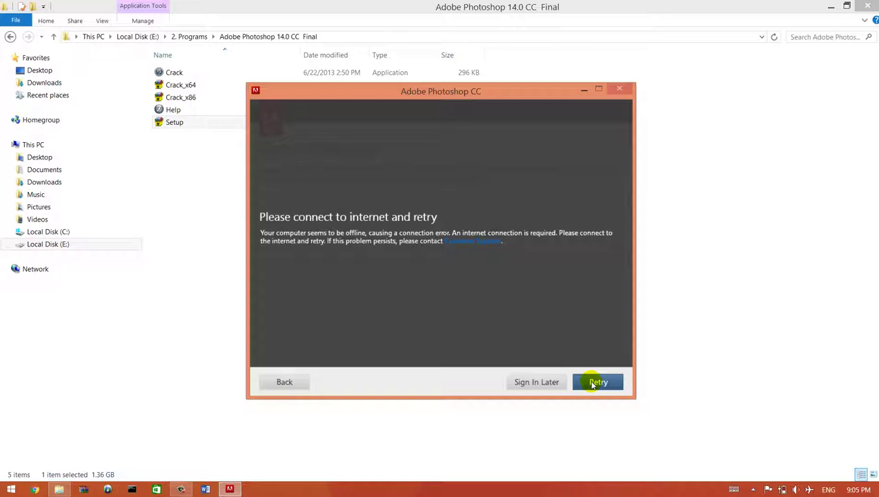
left_click(534, 382)
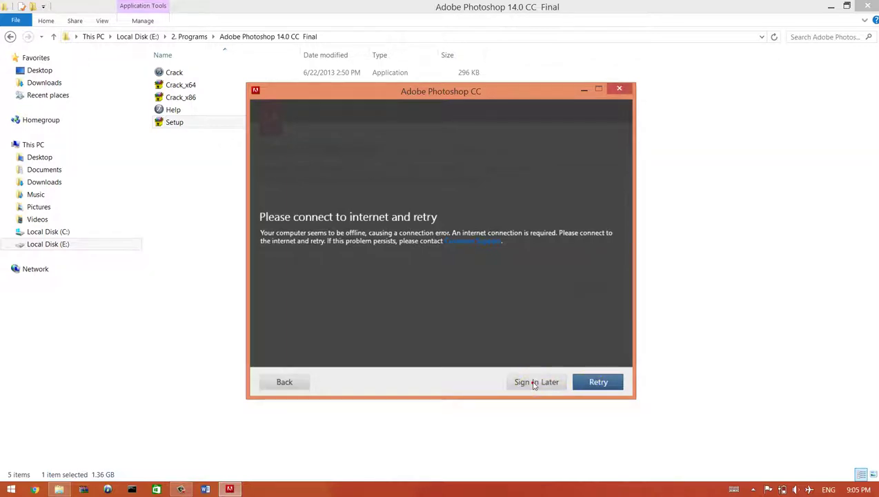
left_click(534, 384)
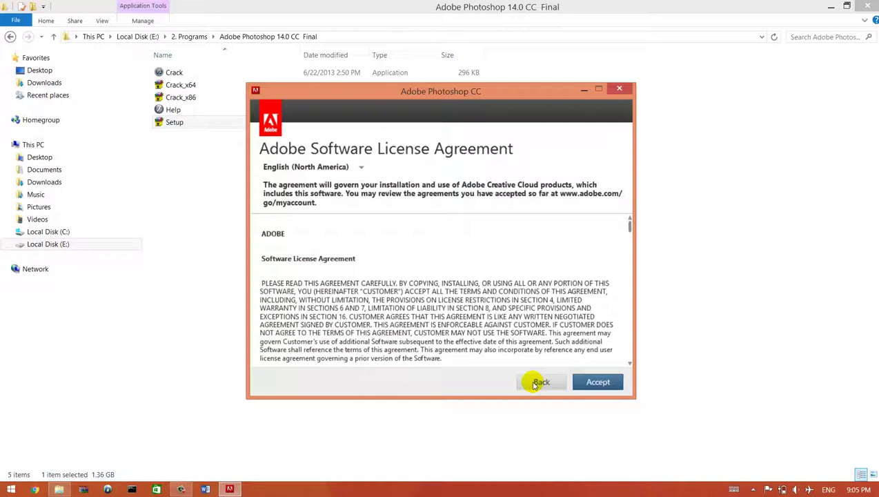
Step: Accept the license agreement, install both Photoshop CC versions in English (North America) to C:\Program Files\Adobe, and close the finished installer
left_click(599, 384)
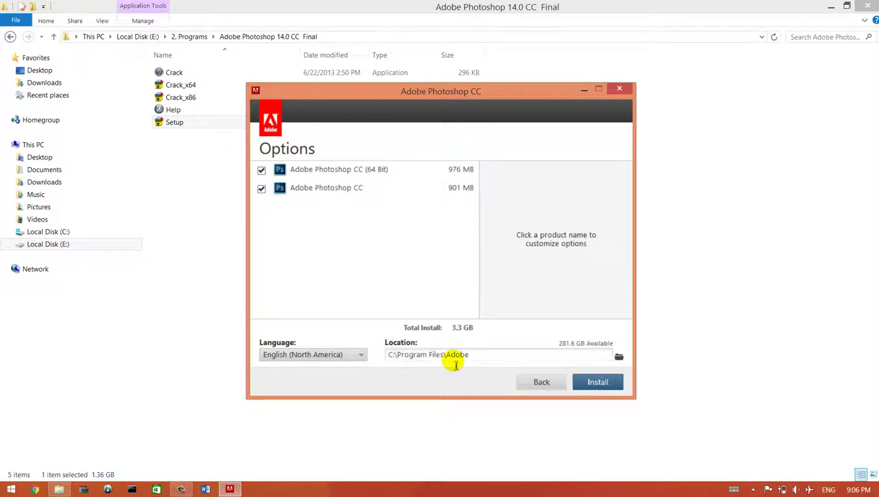
left_click(591, 386)
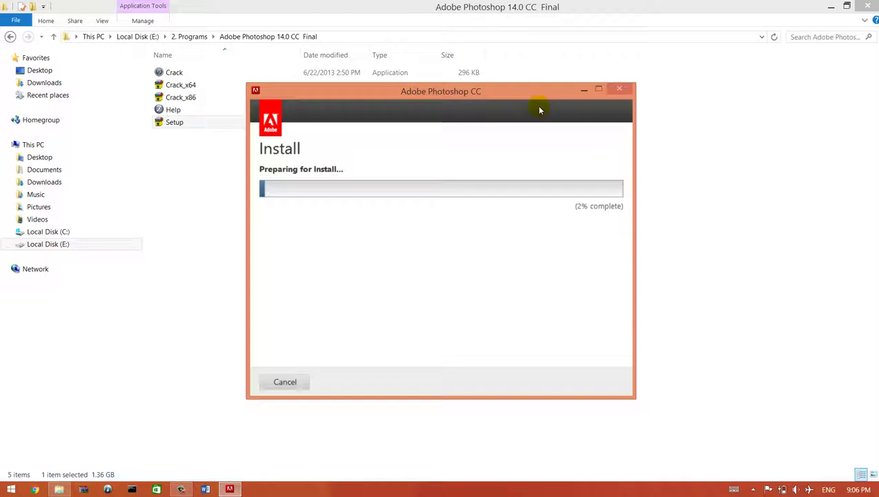
left_click(180, 489)
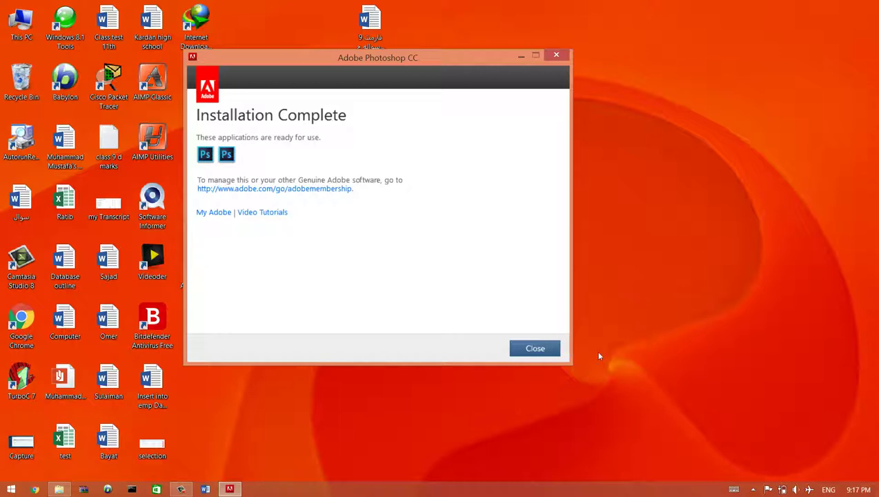
left_click(535, 352)
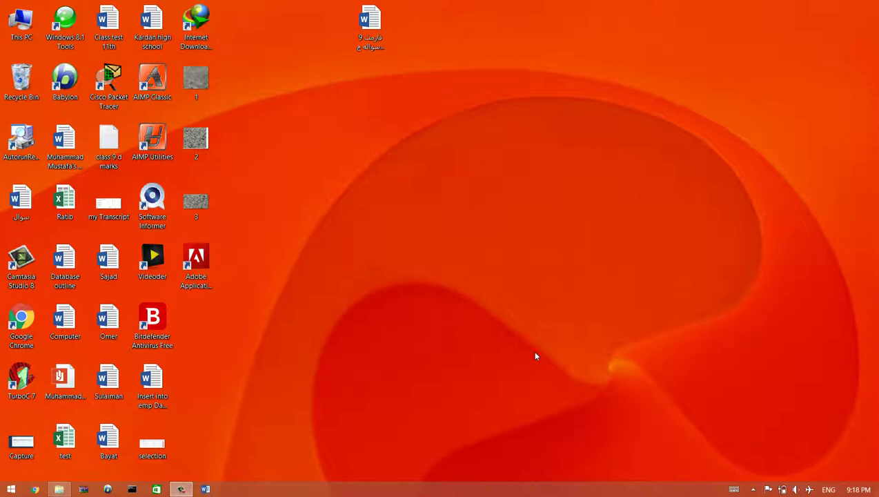
Step: Return to the Adobe Photoshop 14.0 CC Final folder and extract Crack_x64 into C:\Program Files\Adobe\Adobe Photoshop CC (64 Bit)
left_click(58, 489)
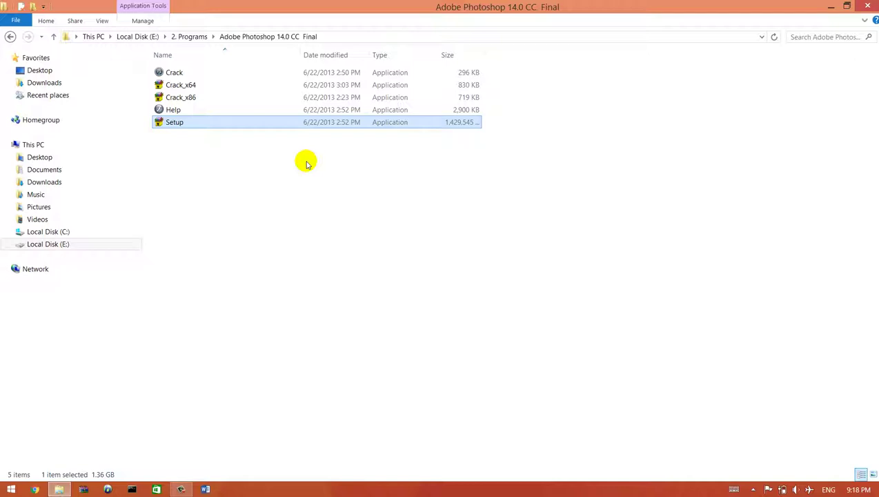
double_click(191, 90)
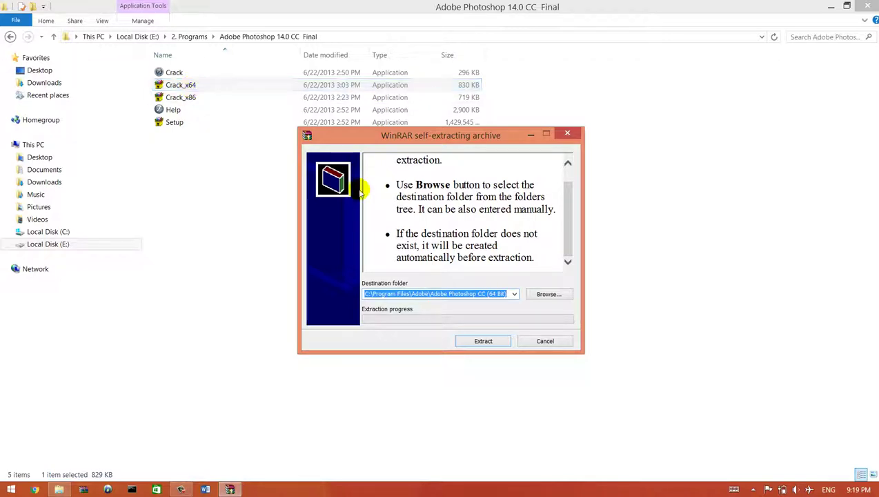
left_click(483, 341)
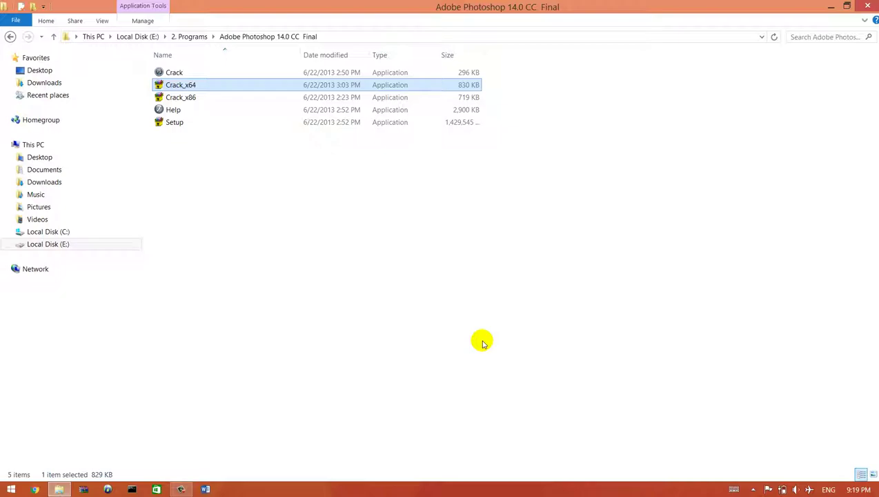
Step: Search the computer for "photo", launch Photoshop to check that it opens, and close it
key("super")
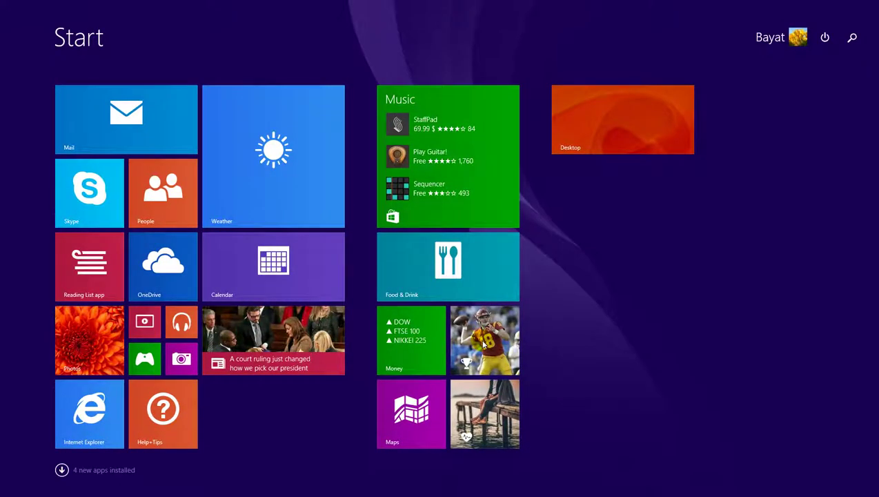
type("phto")
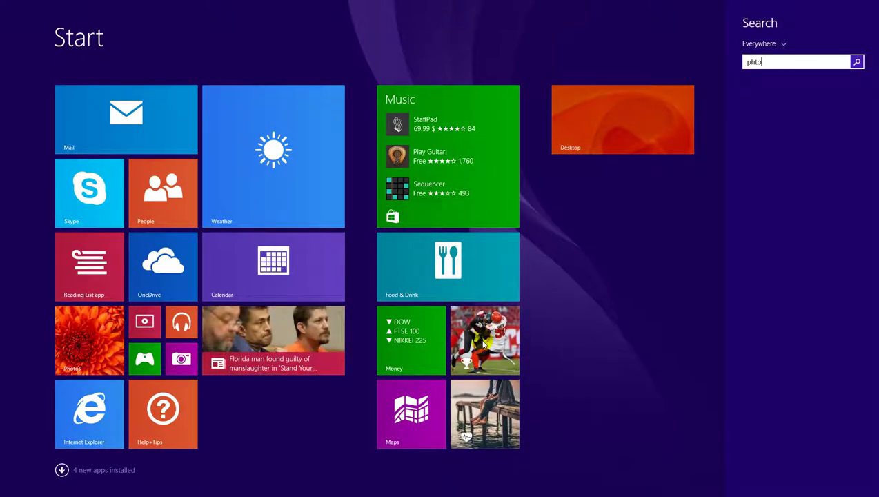
key("BackSpace")
key("BackSpace")
type("oto")
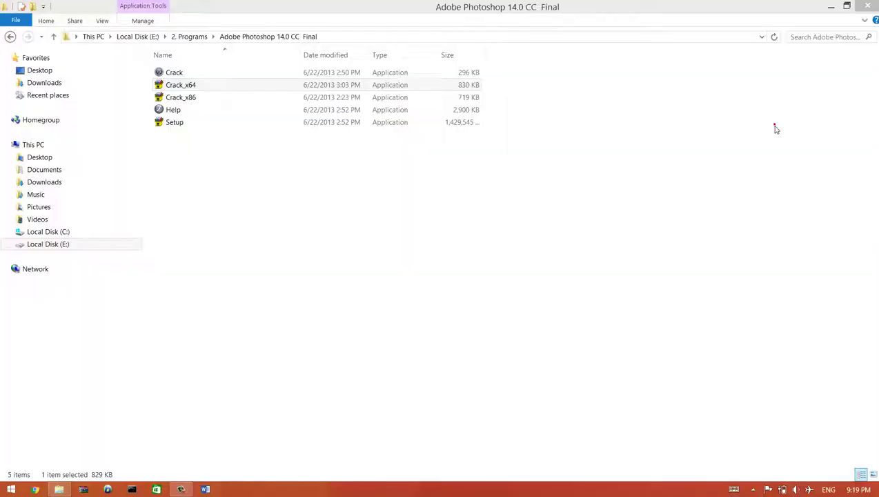
left_click(775, 128)
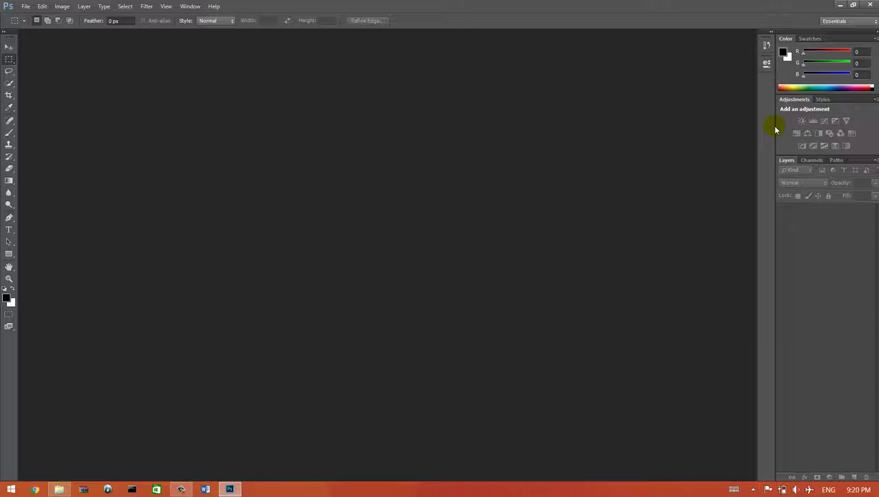
left_click(872, 6)
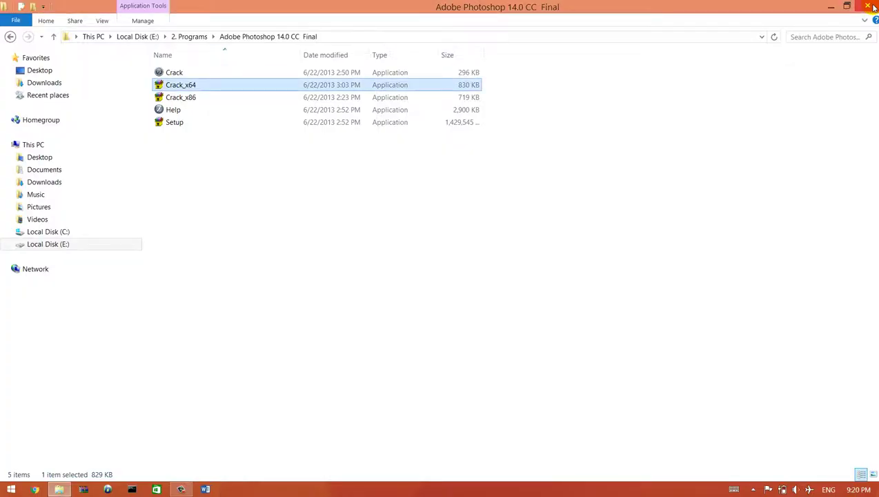